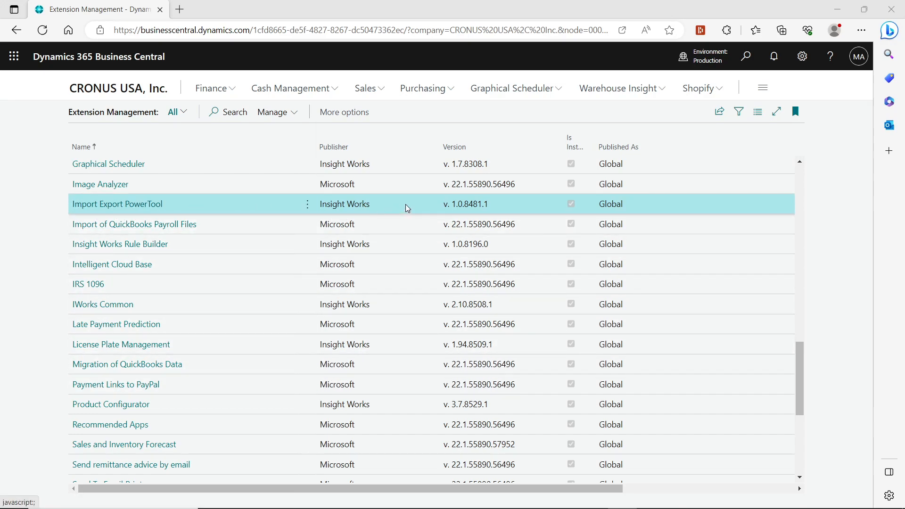
Open the Import Export PowerTool Setup page in edit mode and review the Update Access and Delete Access options
left_click(133, 94)
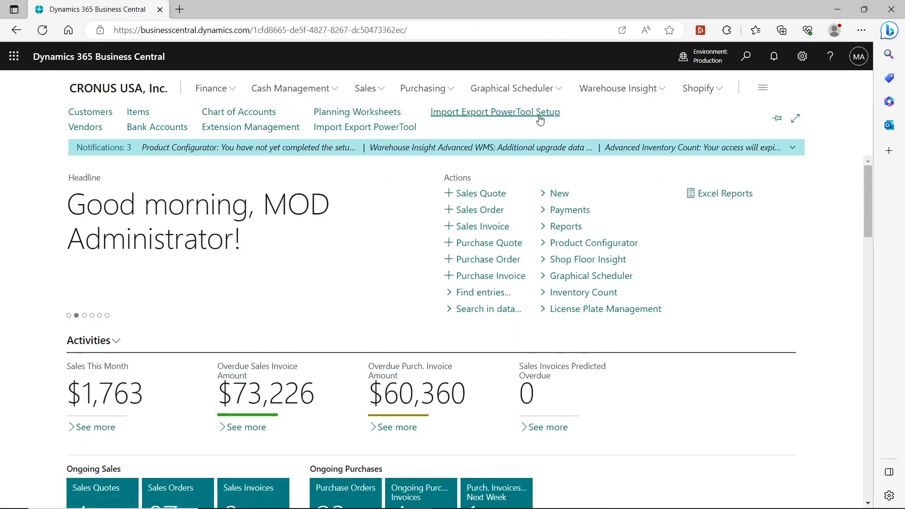
left_click(541, 115)
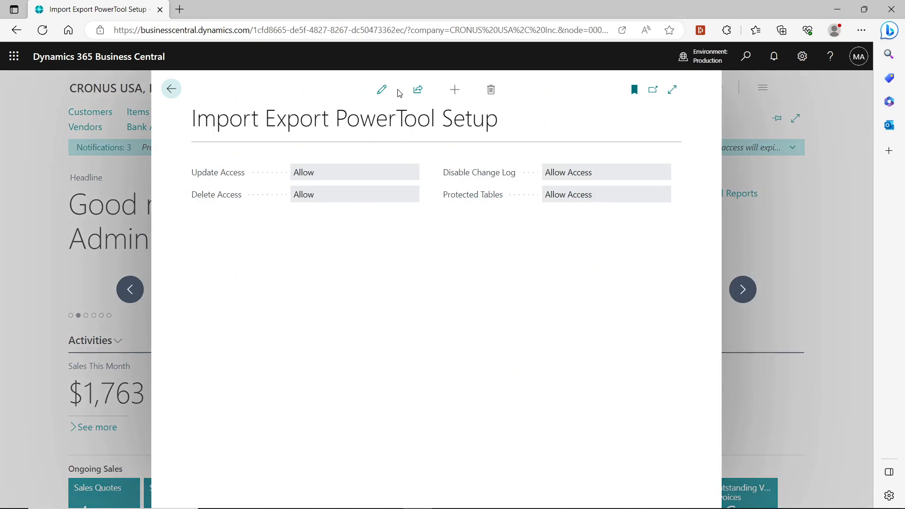
left_click(388, 89)
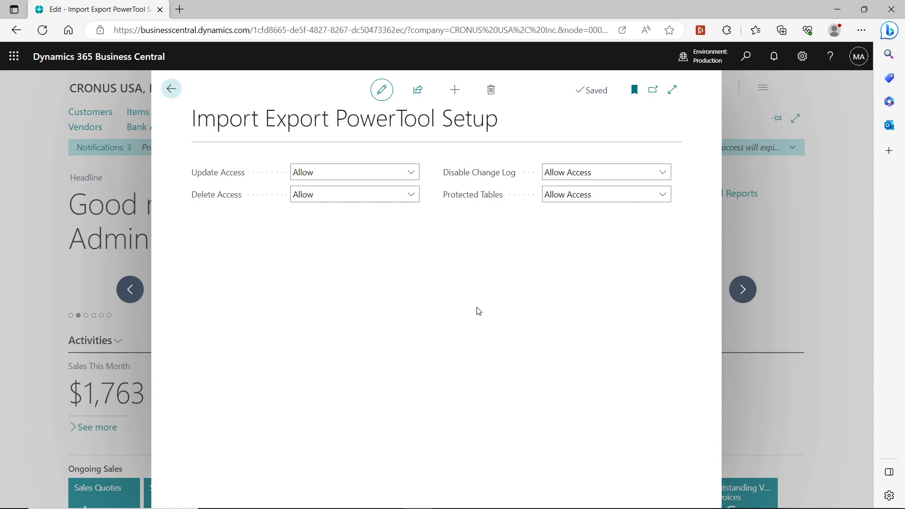
left_click(399, 169)
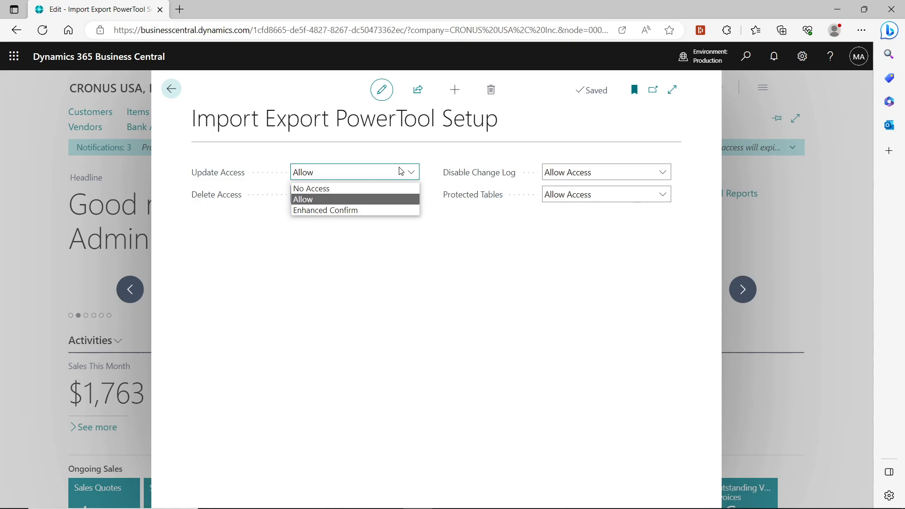
left_click(461, 302)
left_click(376, 195)
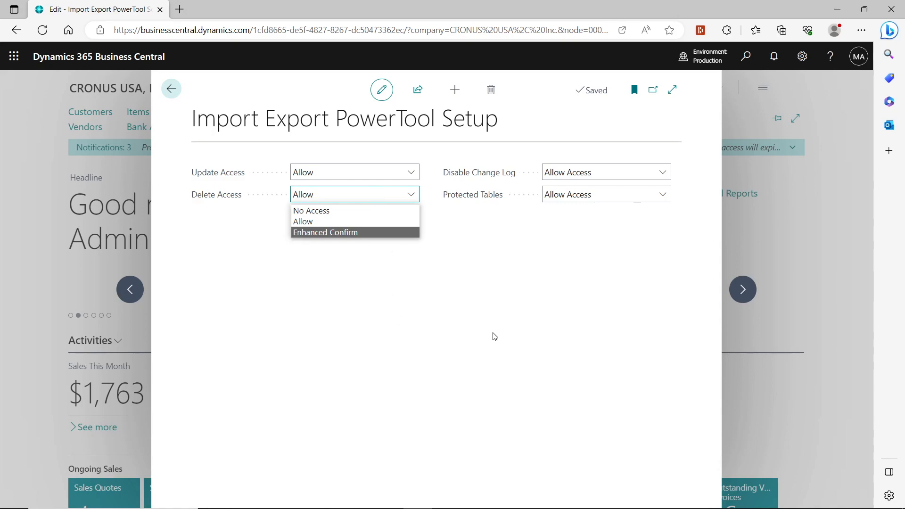
left_click(546, 322)
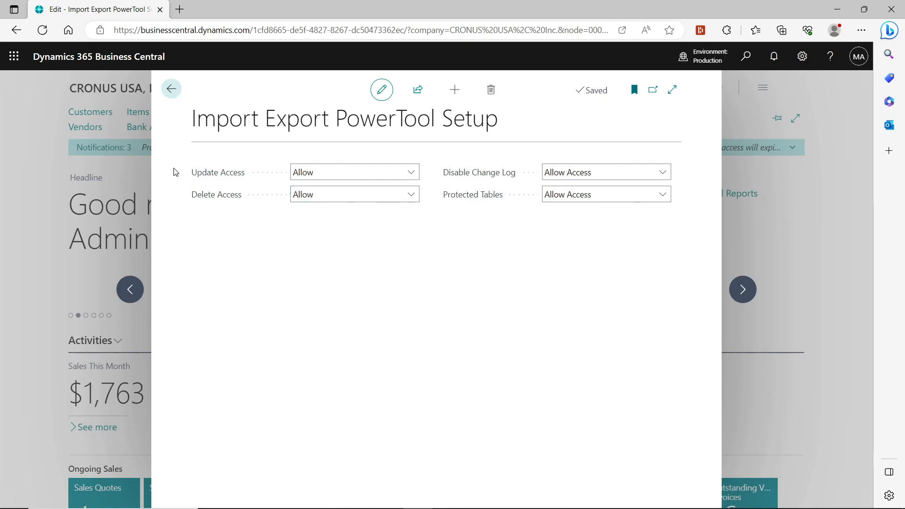
Go to the Import Export PowerTool page and set the operation to Export
left_click(173, 89)
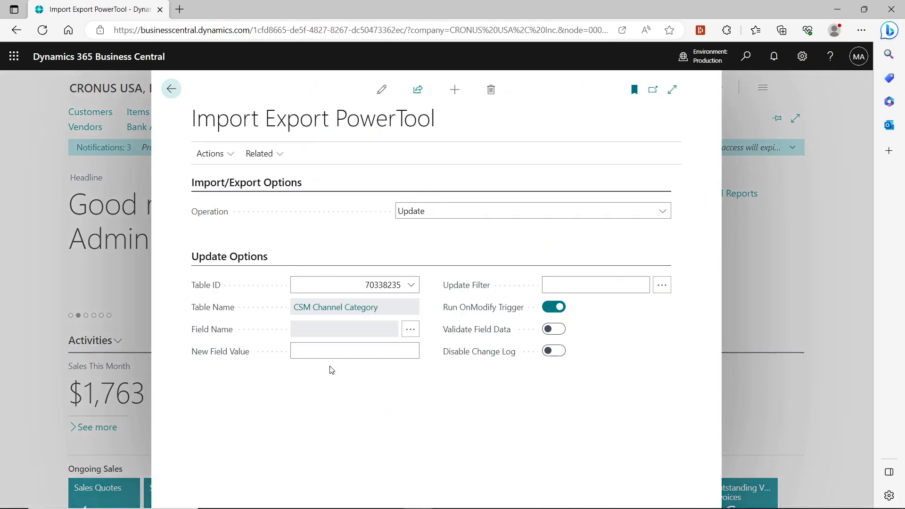
left_click(571, 208)
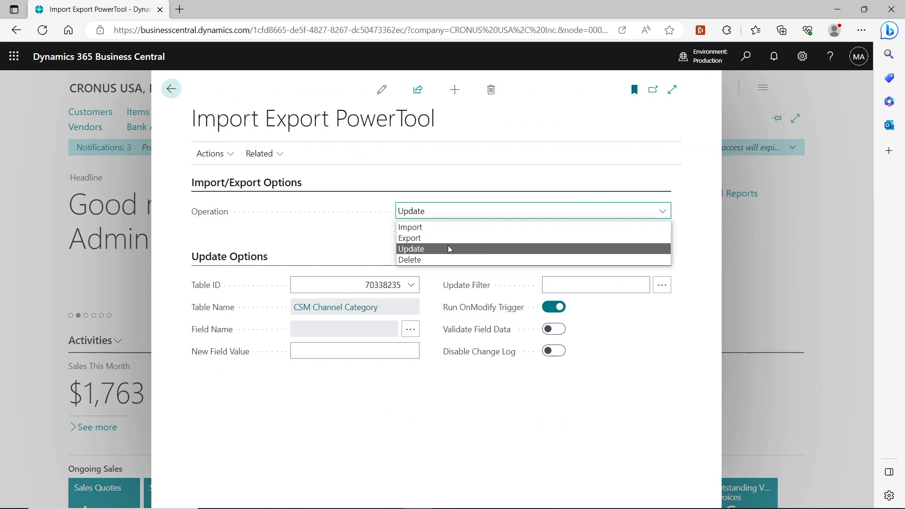
left_click(437, 239)
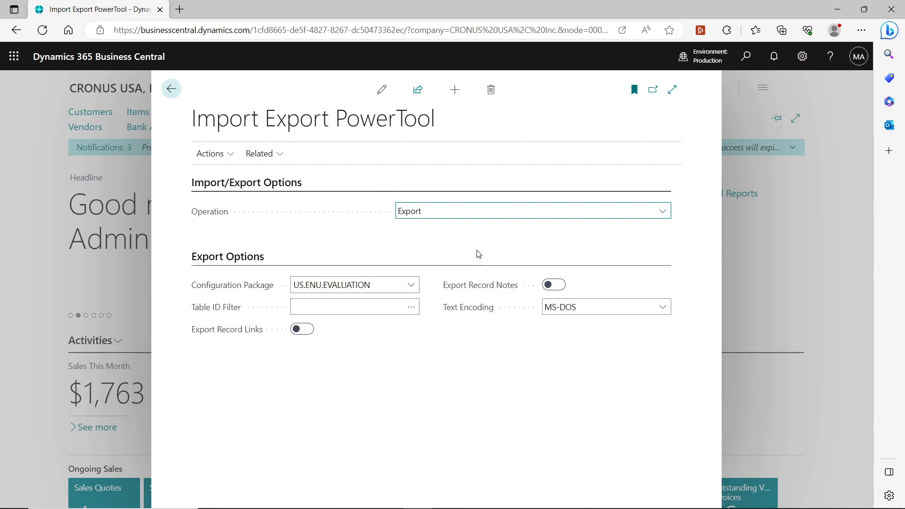
left_click(478, 212)
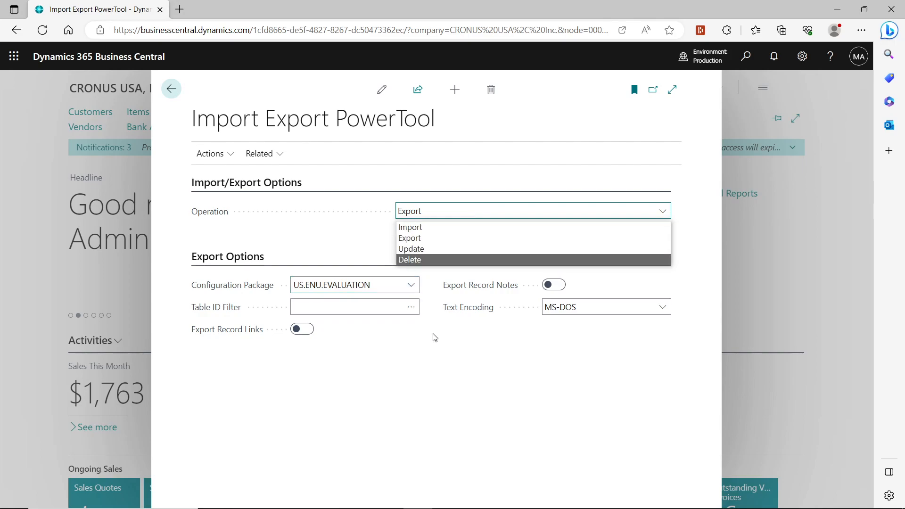
left_click(442, 397)
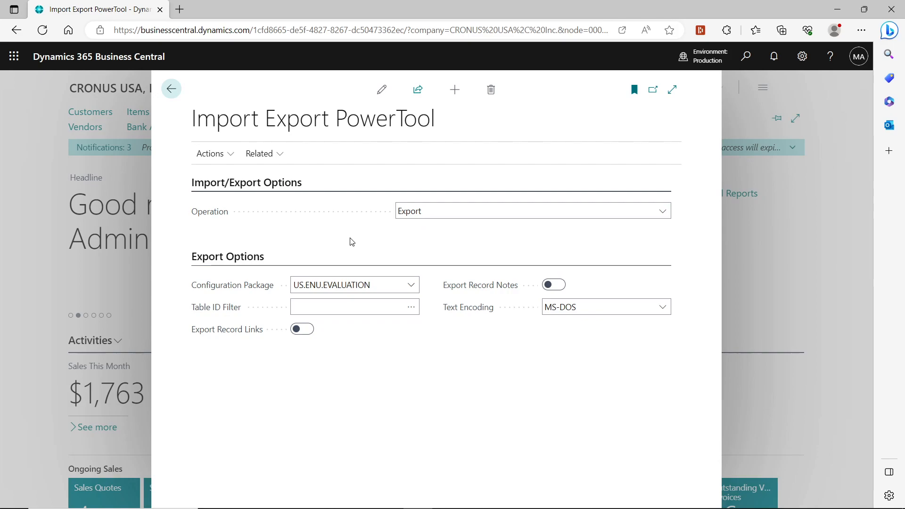
Browse the full list of configuration packages and their columns without choosing one
left_click(410, 285)
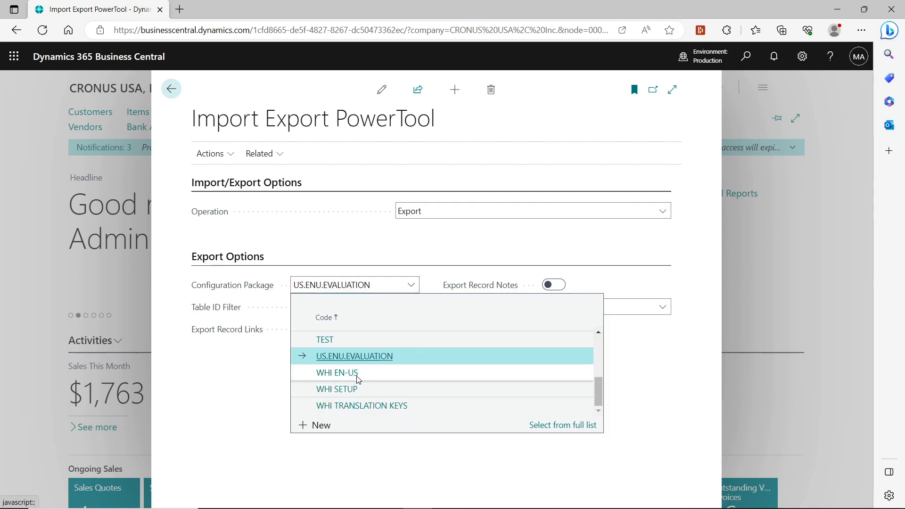
left_click(557, 426)
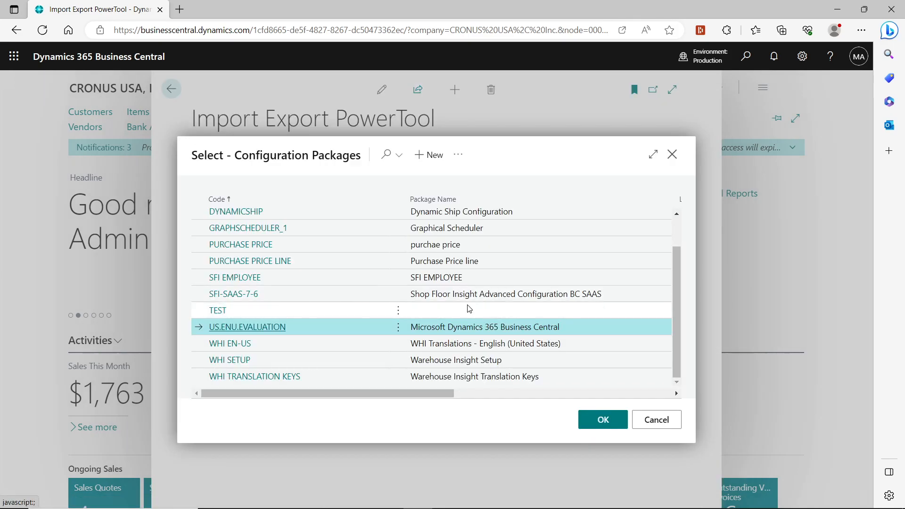
left_click_drag(363, 394, 600, 384)
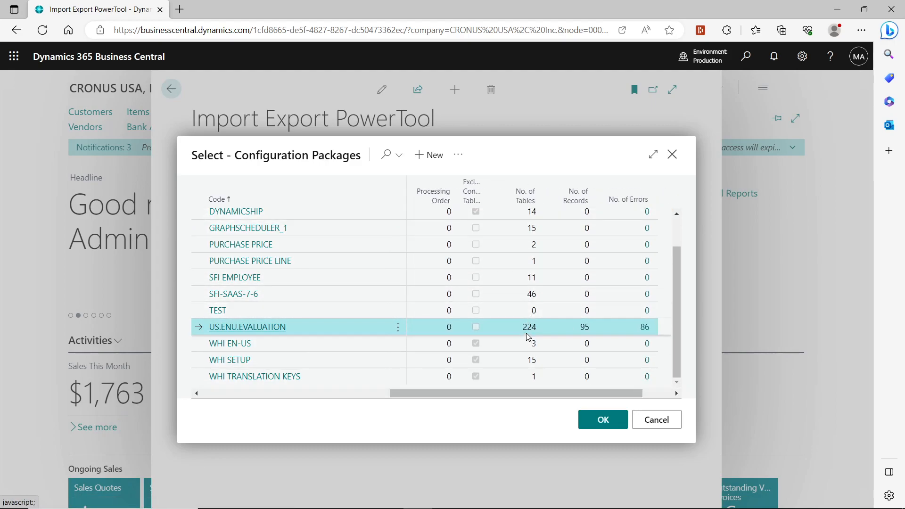
left_click(657, 420)
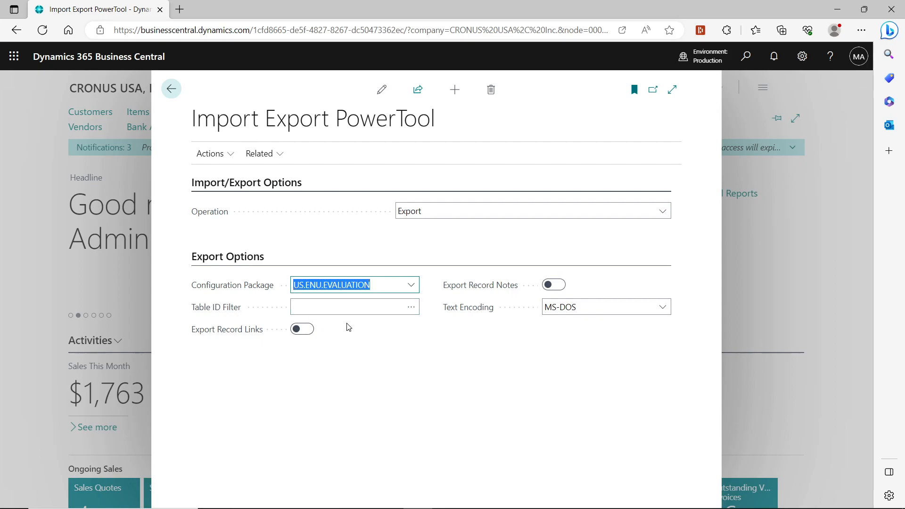
left_click(402, 313)
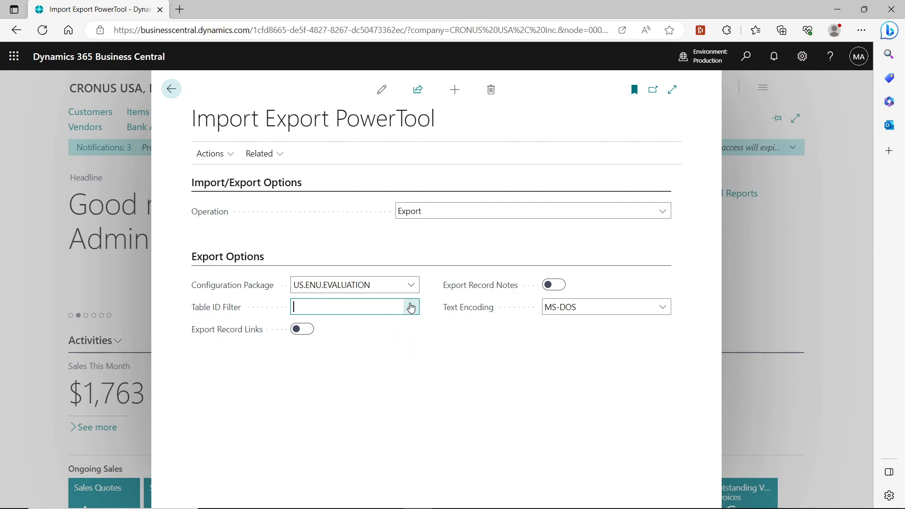
left_click(384, 286)
key("BackSpace")
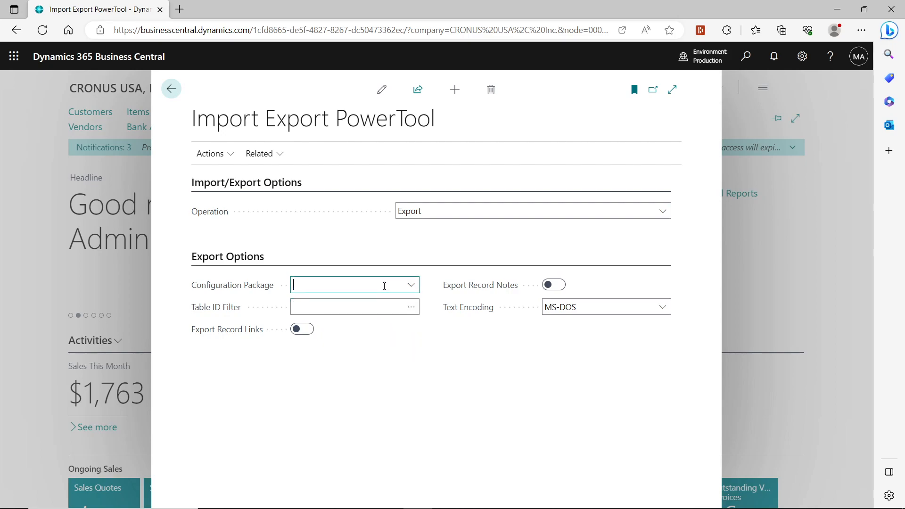
key("Tab")
left_click(408, 309)
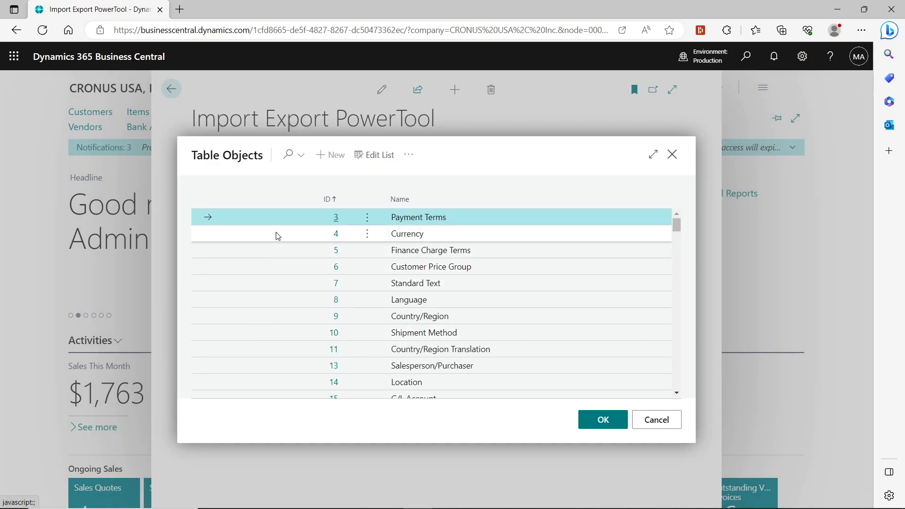
left_click(672, 420)
Select US.ENU.EVALUATION as the configuration package
left_click(417, 287)
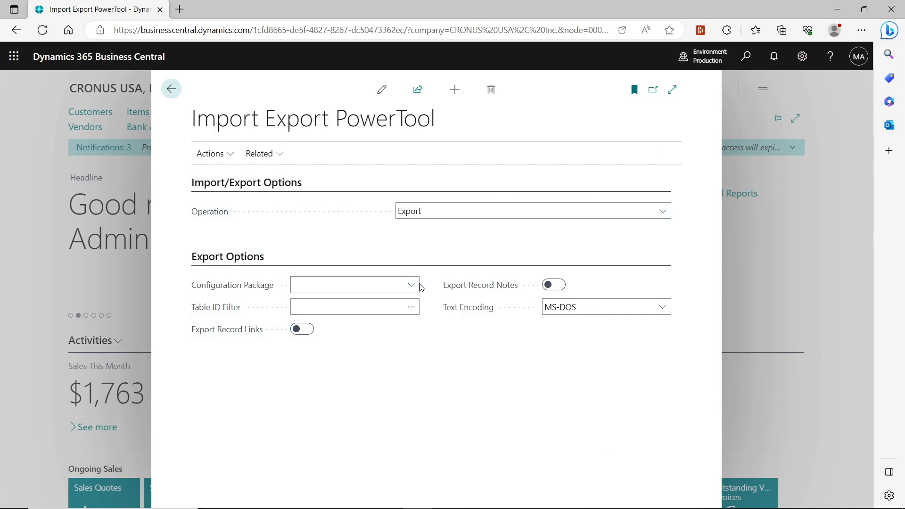
left_click(411, 288)
scroll(426, 364, "down", 5)
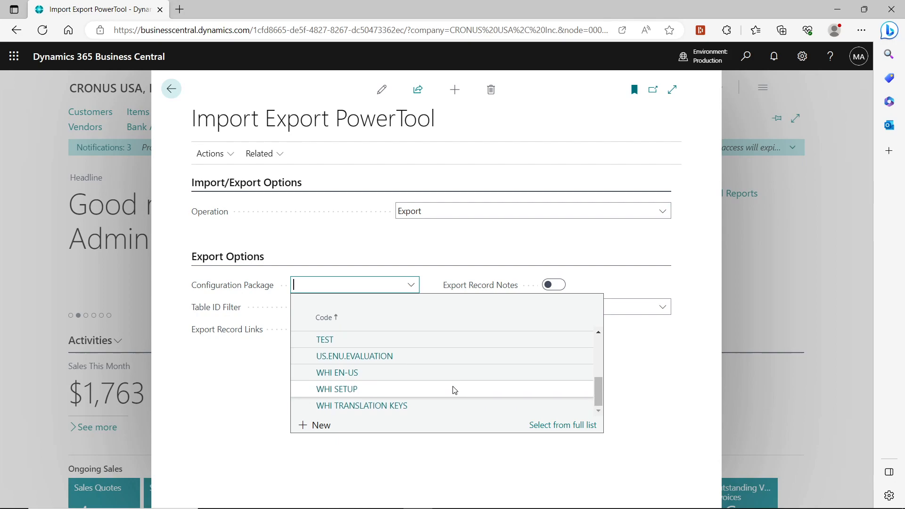
left_click(389, 362)
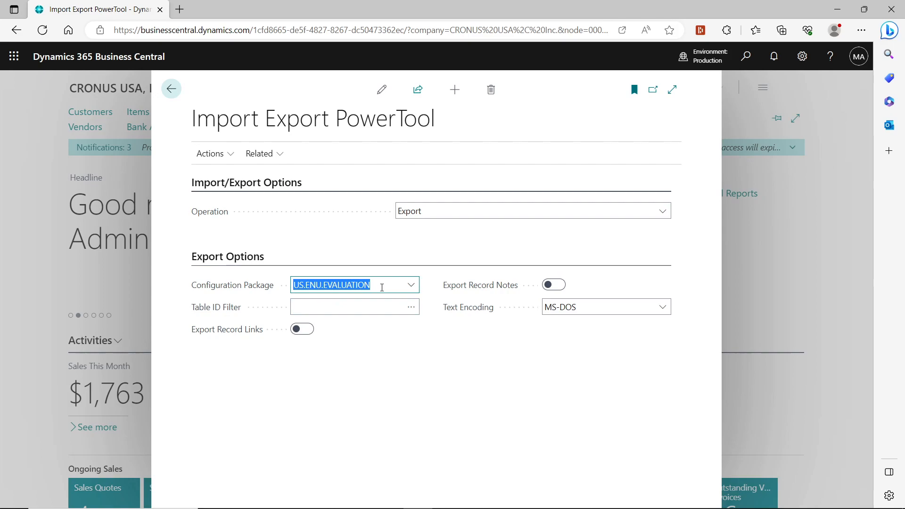
Set the text encoding for the export to UTF8
left_click(671, 90)
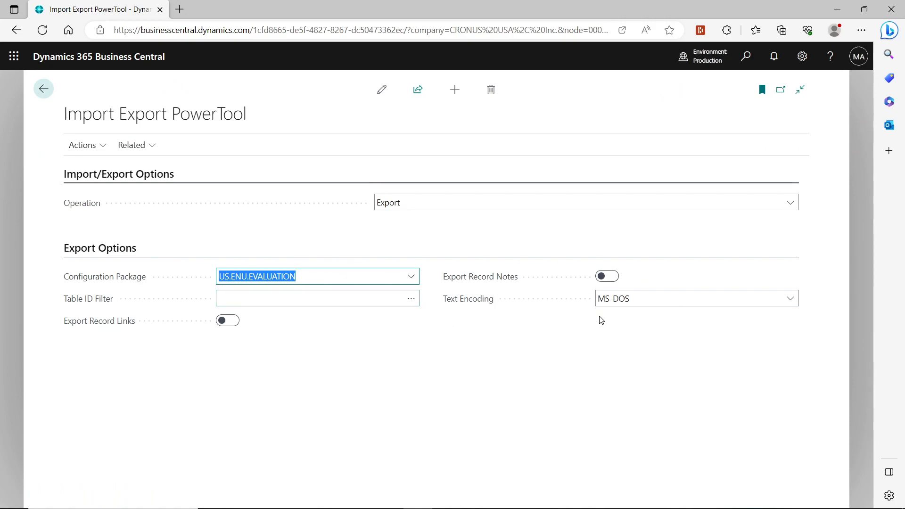
left_click(686, 300)
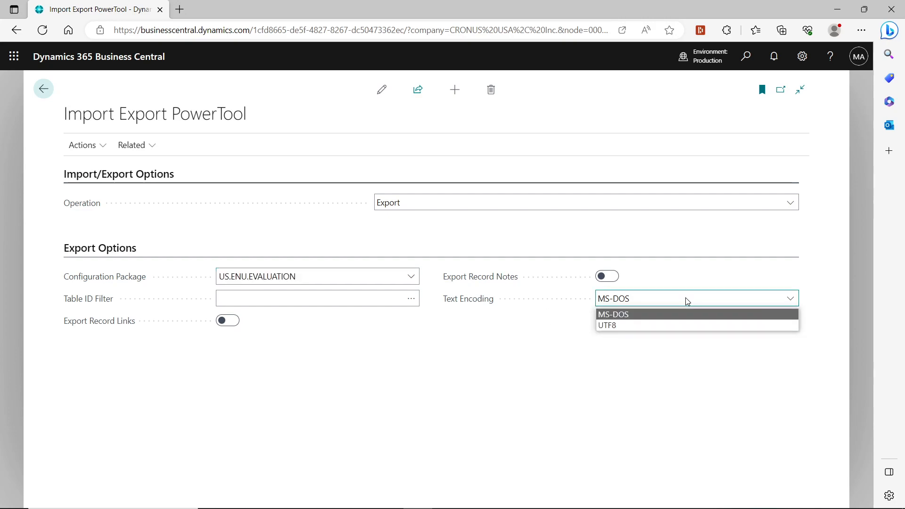
left_click(687, 300)
left_click(686, 300)
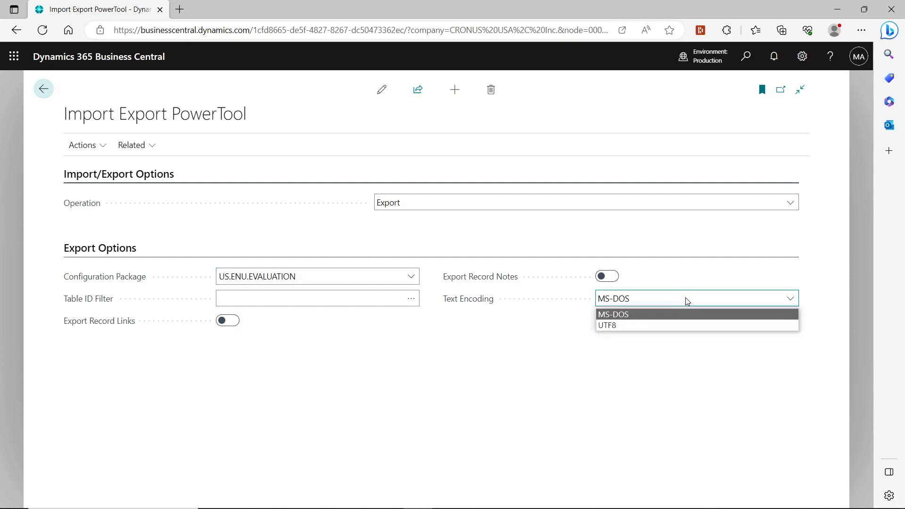
left_click(633, 330)
Run the export of the US.ENU.EVALUATION package's table data and acknowledge the completion notice
left_click(87, 150)
left_click(99, 167)
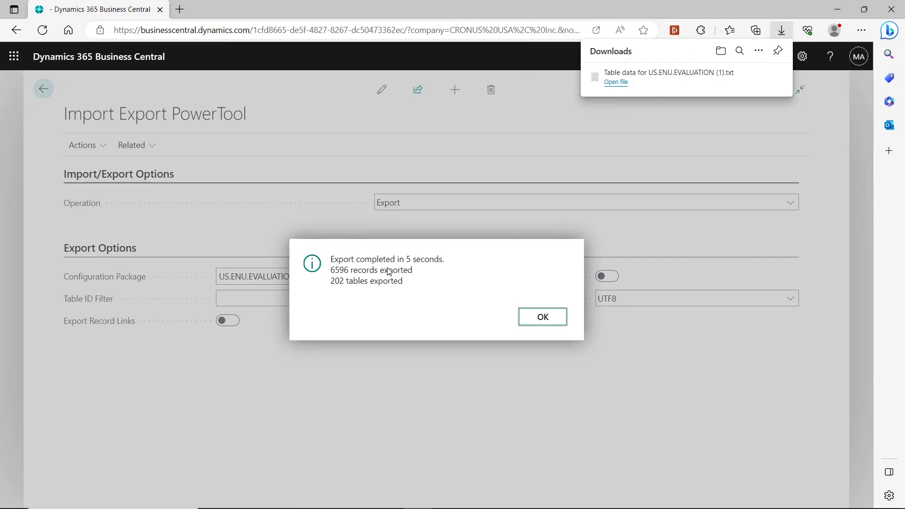
left_click(543, 317)
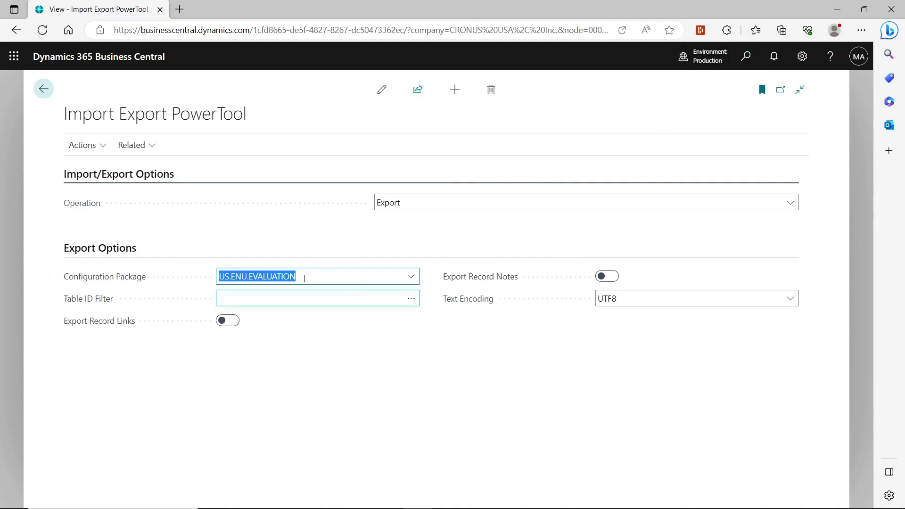
left_click(413, 280)
left_click(412, 278)
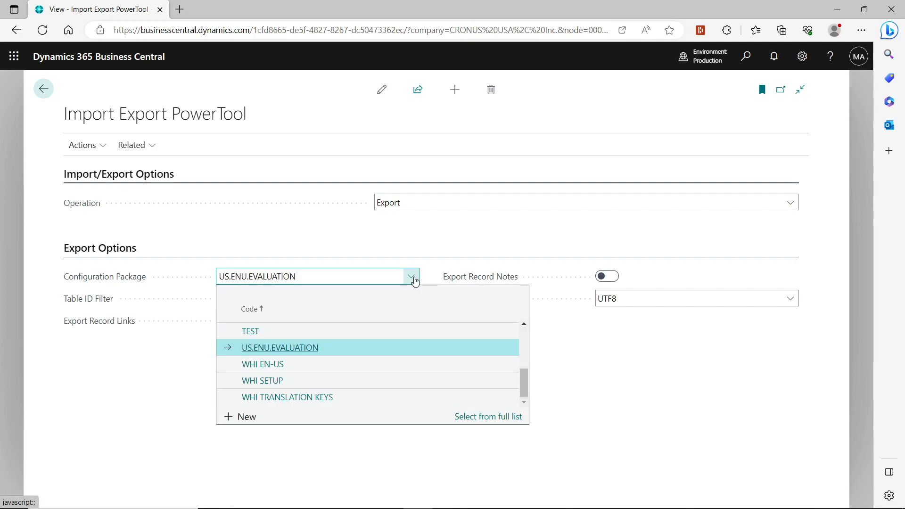
left_click(721, 414)
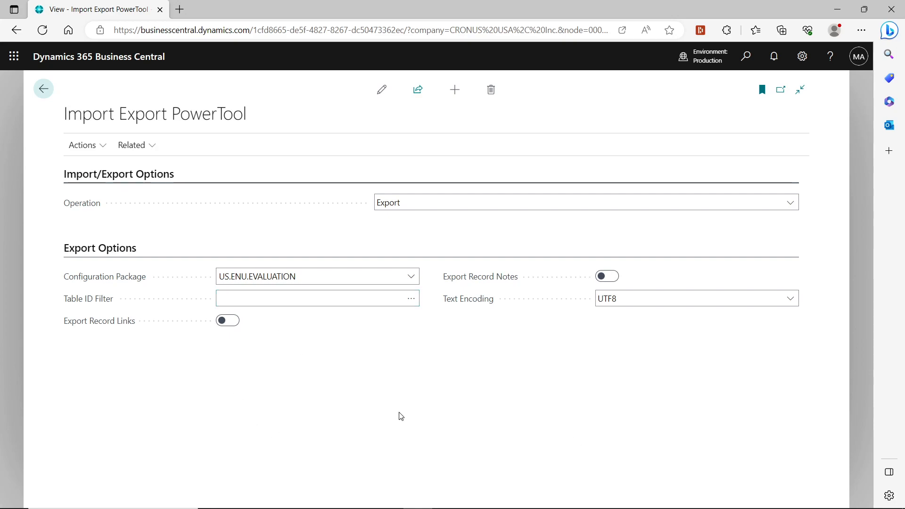
Switch the operation to Import and browse the list of tables available for Table ID
left_click(502, 206)
left_click(469, 220)
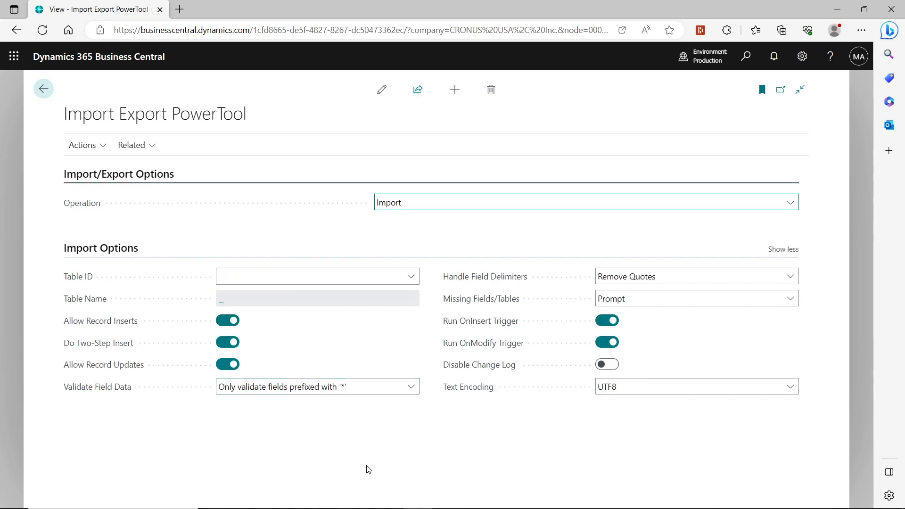
left_click(415, 274)
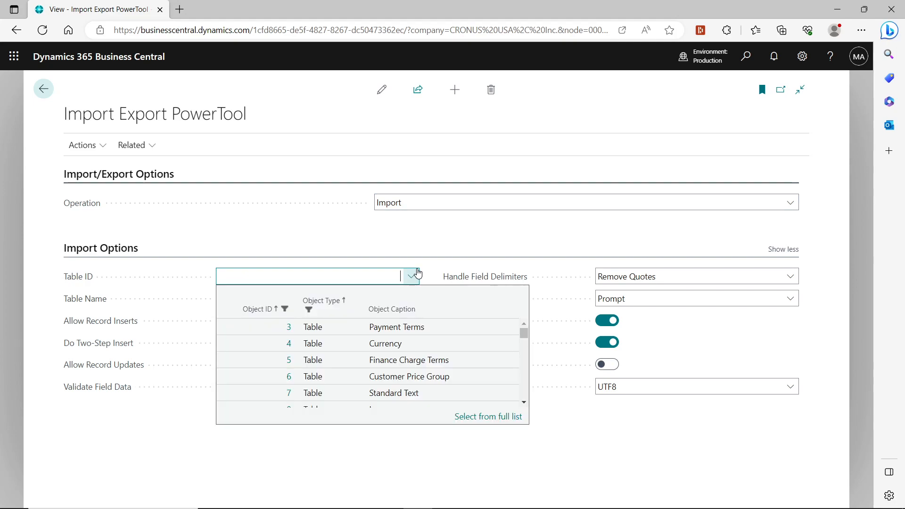
scroll(467, 349, "down", 3)
scroll(469, 357, "down", 1)
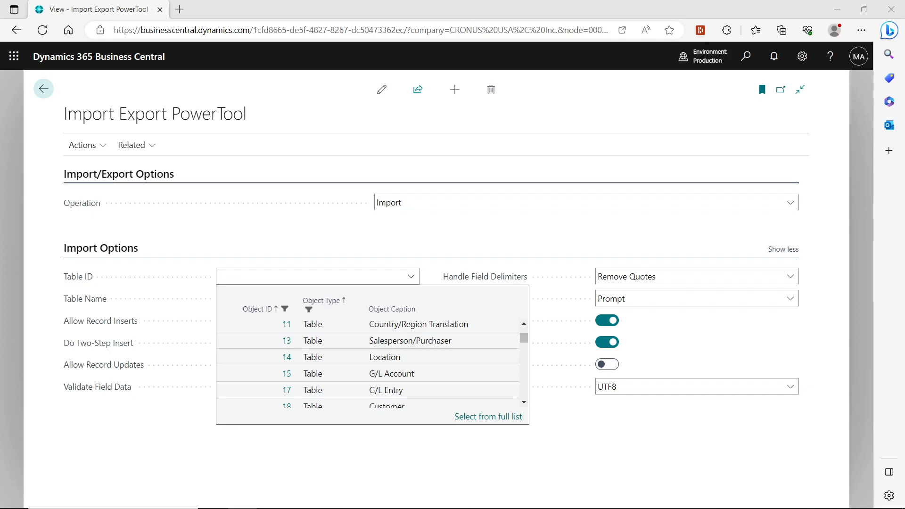
Bring up the Table data for CSM Channel Category.txt file in Notepad, scroll through its records, and close it
left_click_drag(904, 254, 292, 75)
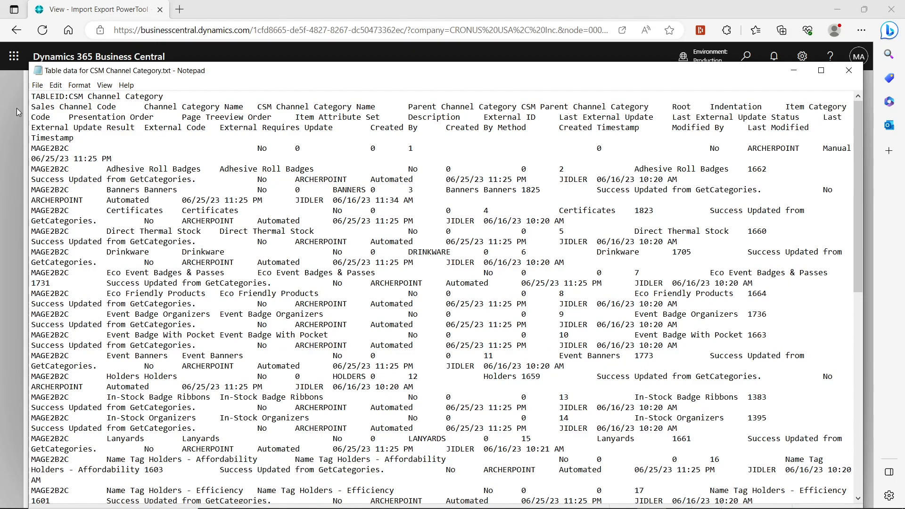
scroll(263, 228, "down", 8)
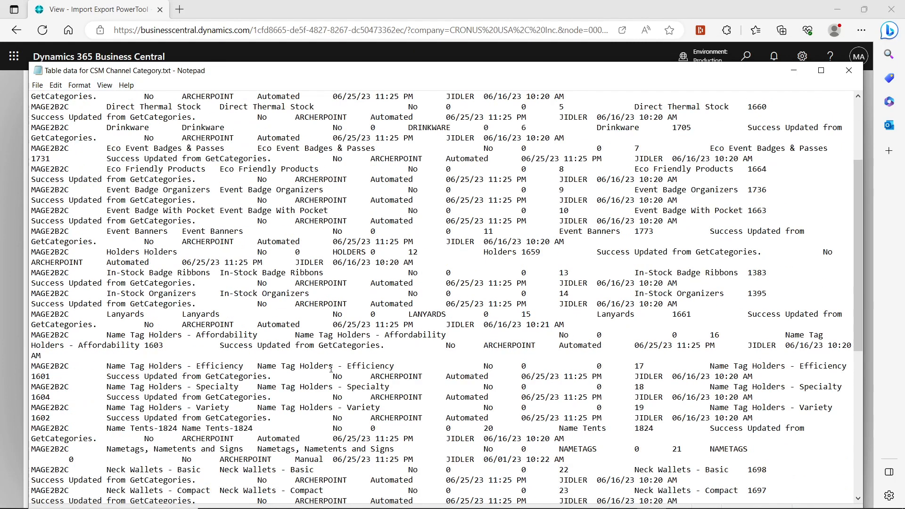
left_click_drag(855, 284, 806, 151)
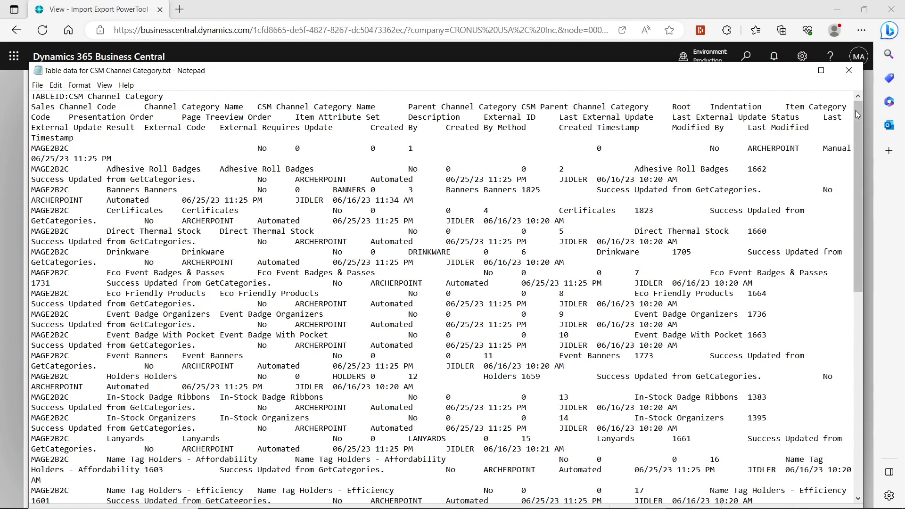
left_click(858, 73)
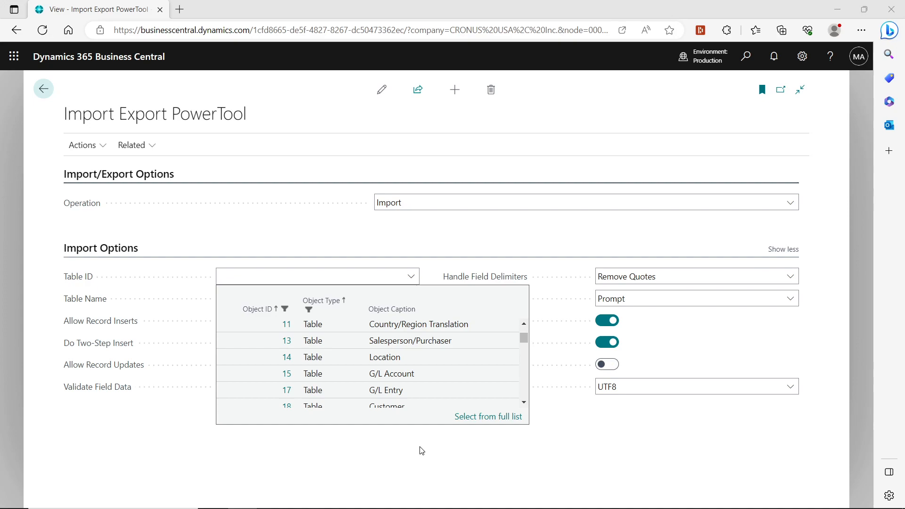
Search the full table list for Channel Category and select CSM Channel Category (70338235) as the Table ID
left_click(467, 421)
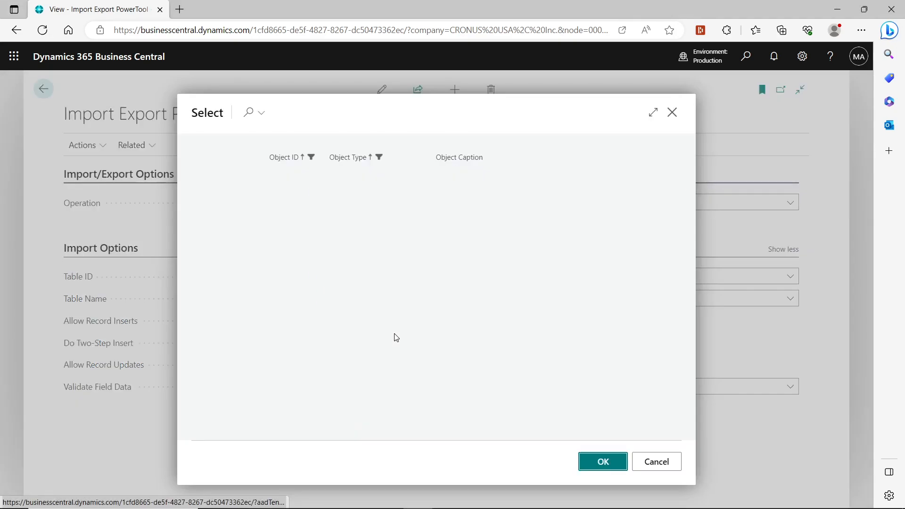
left_click(255, 123)
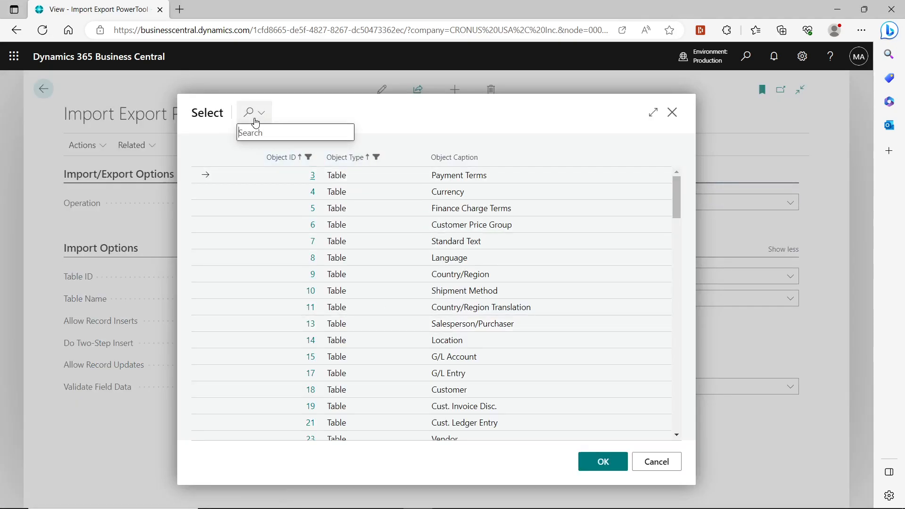
type("Channel Category")
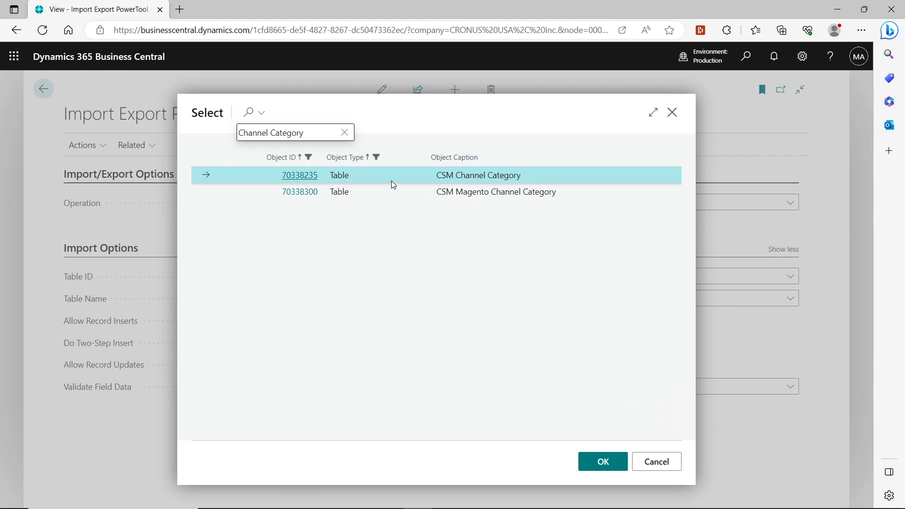
left_click(601, 463)
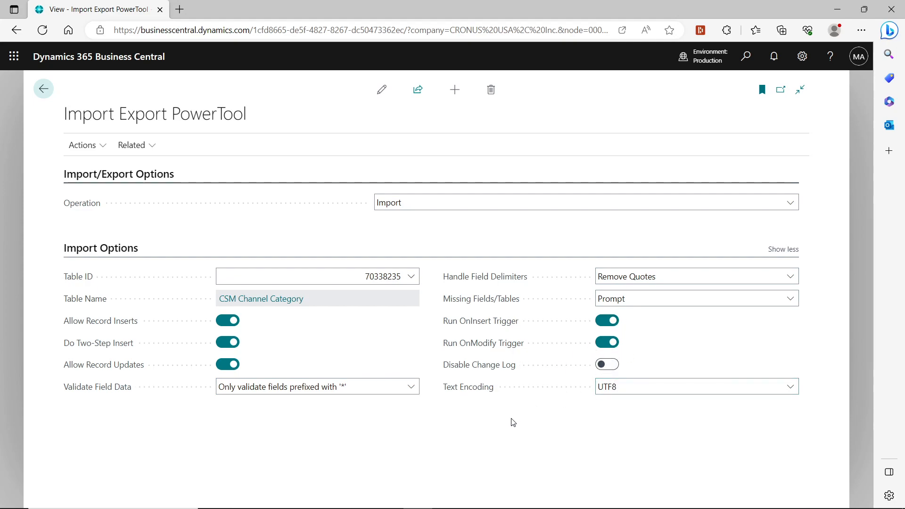
Import the Table data for CSM Channel Category.txt file into the table and acknowledge the completion notice
left_click(638, 385)
left_click(637, 385)
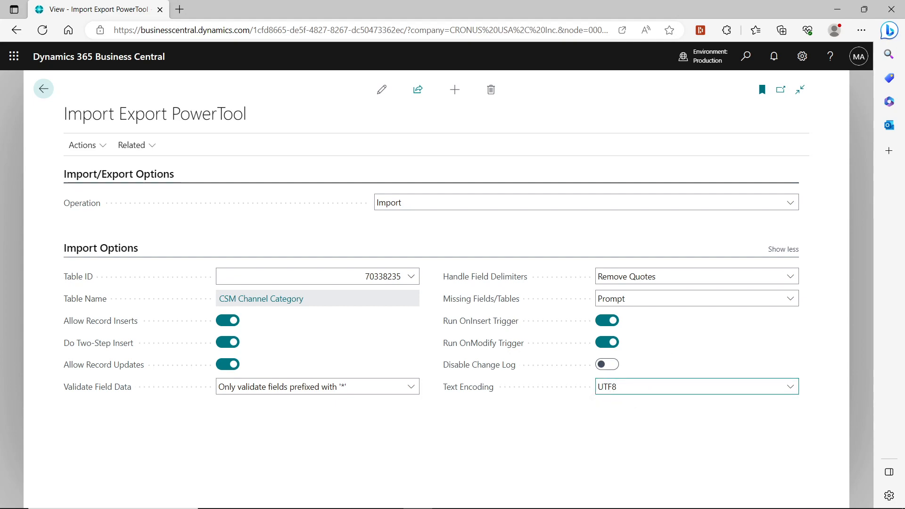
left_click(84, 146)
left_click(109, 169)
left_click_drag(904, 283, 491, 291)
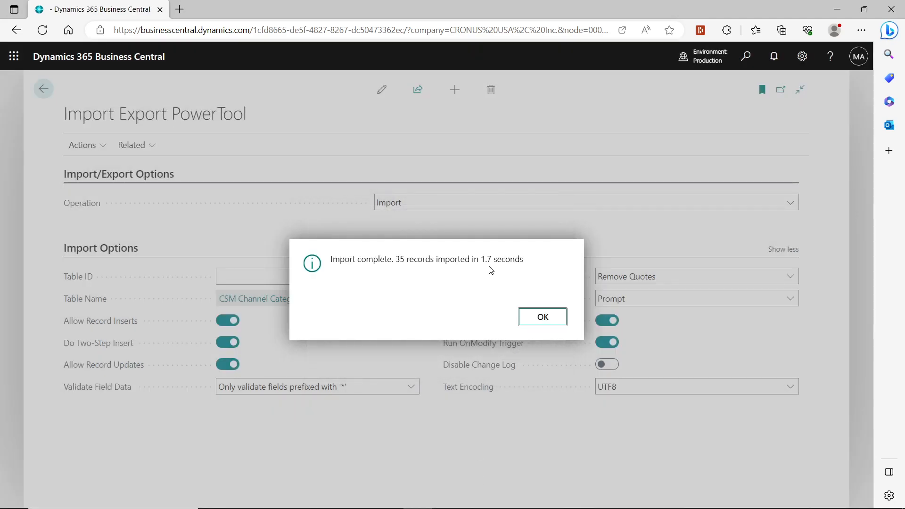
left_click(555, 322)
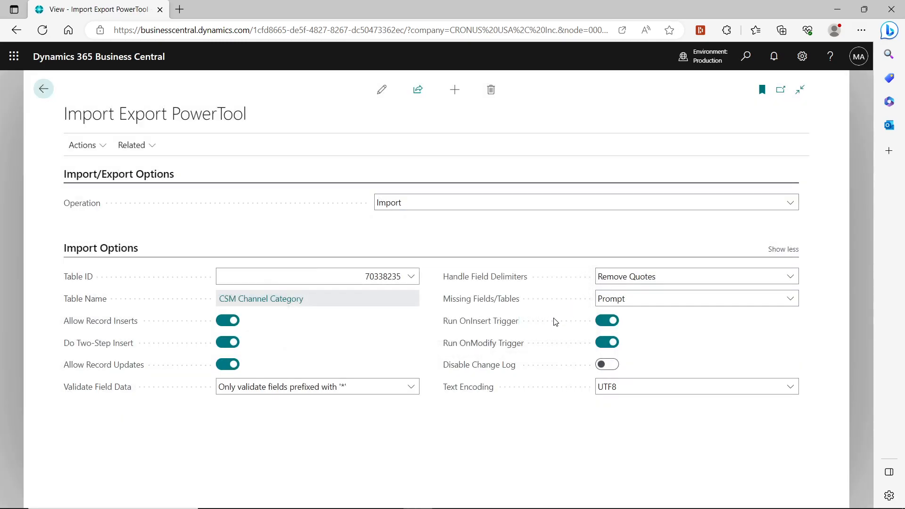
Open the CSM Channel Categories list to review the imported records, then return to the PowerTool
left_click(745, 56)
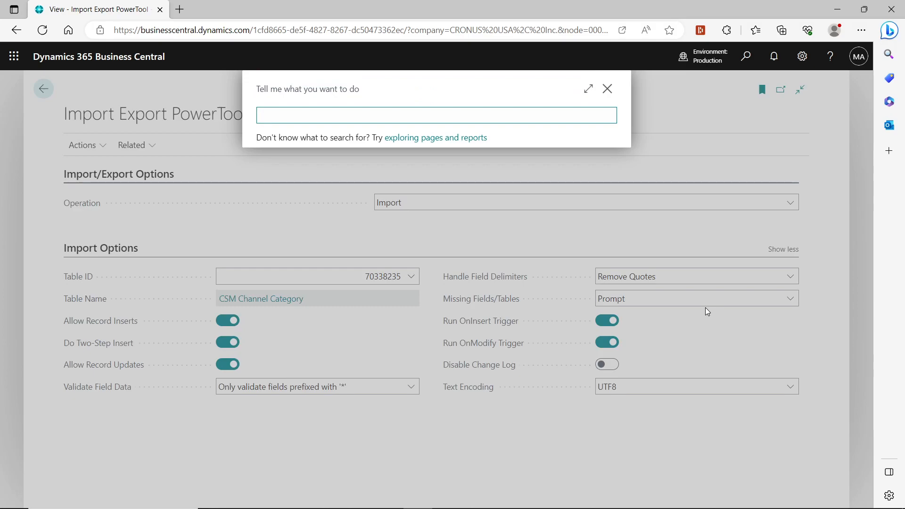
type("Channel ce")
key("BackSpace")
type("a")
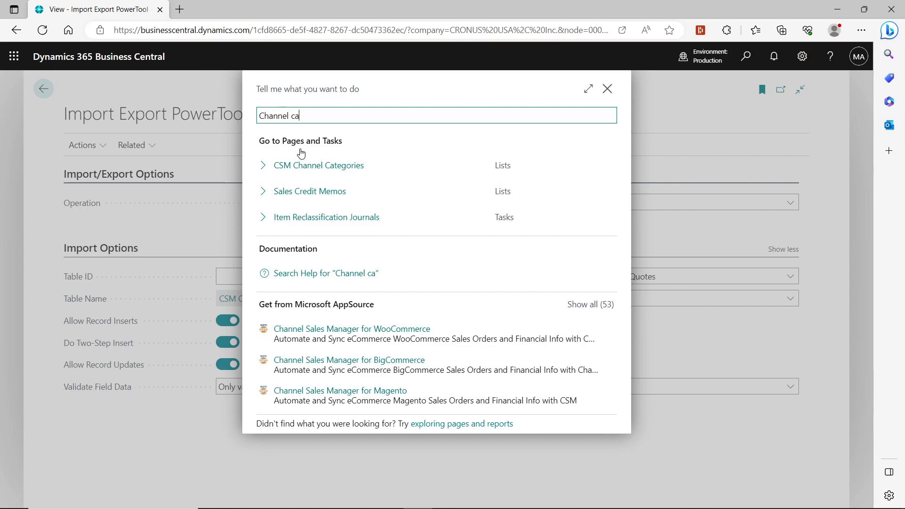
left_click(309, 165)
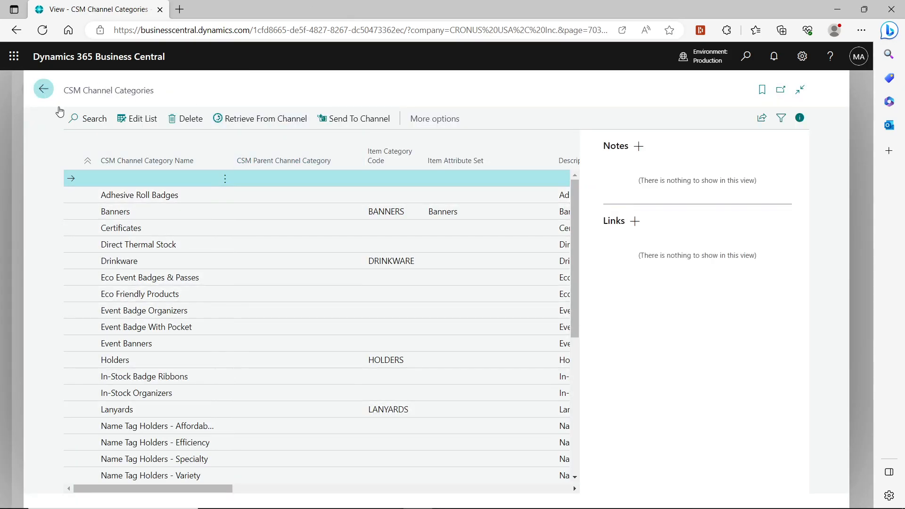
scroll(62, 178, "down", 6)
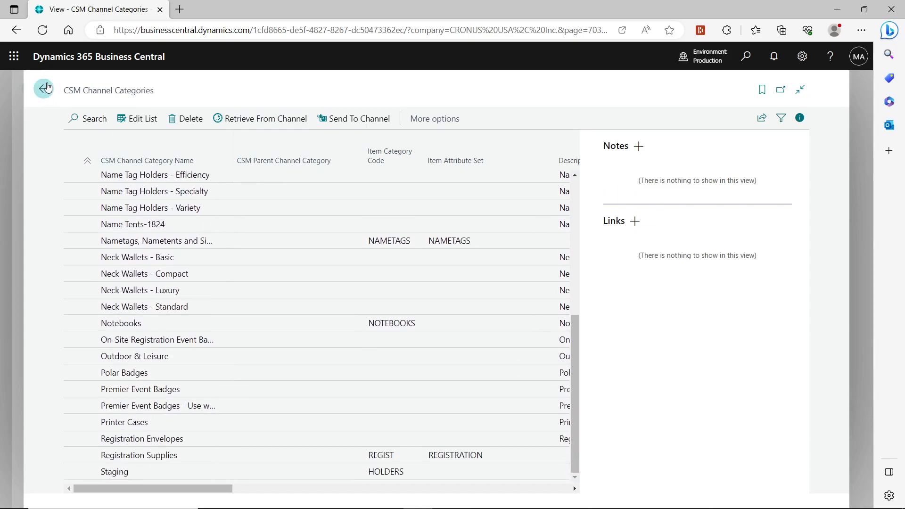
left_click(43, 89)
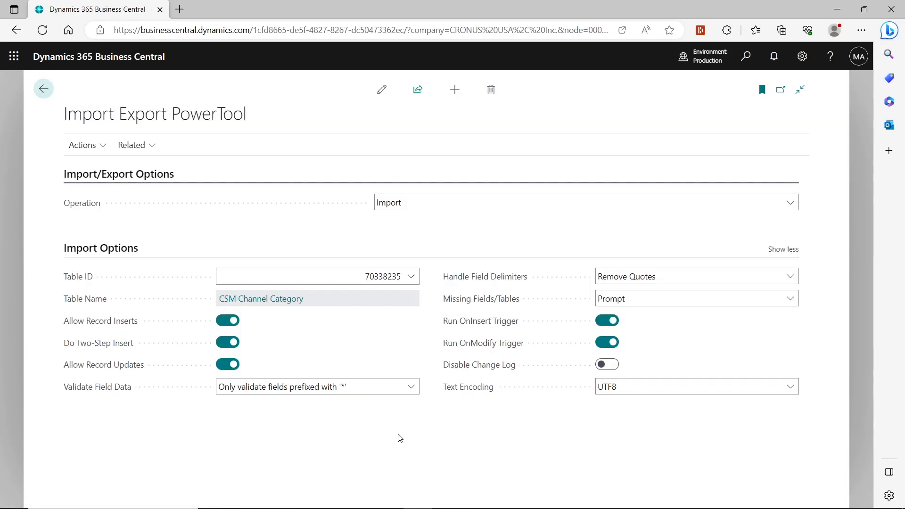
Switch the operation to Delete and delete all CSM Channel Category records with no filter, acknowledging the notice
left_click(432, 202)
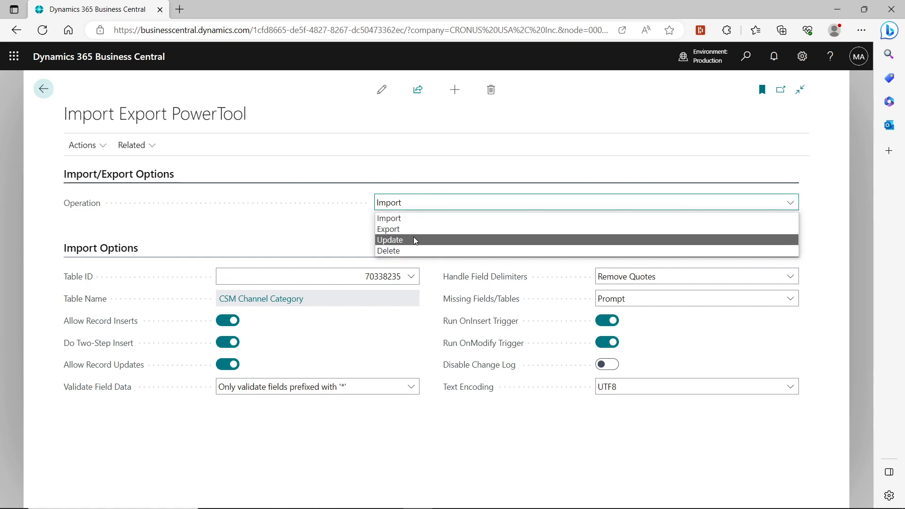
left_click(409, 249)
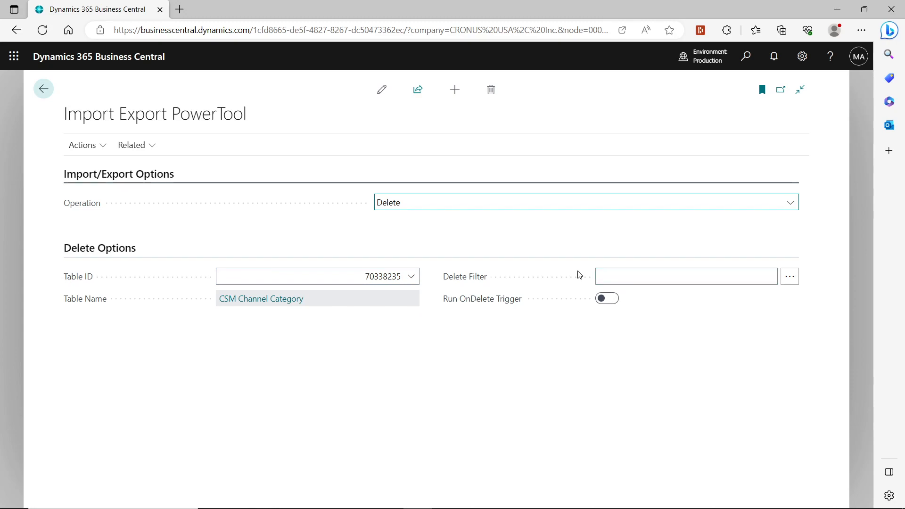
left_click(606, 276)
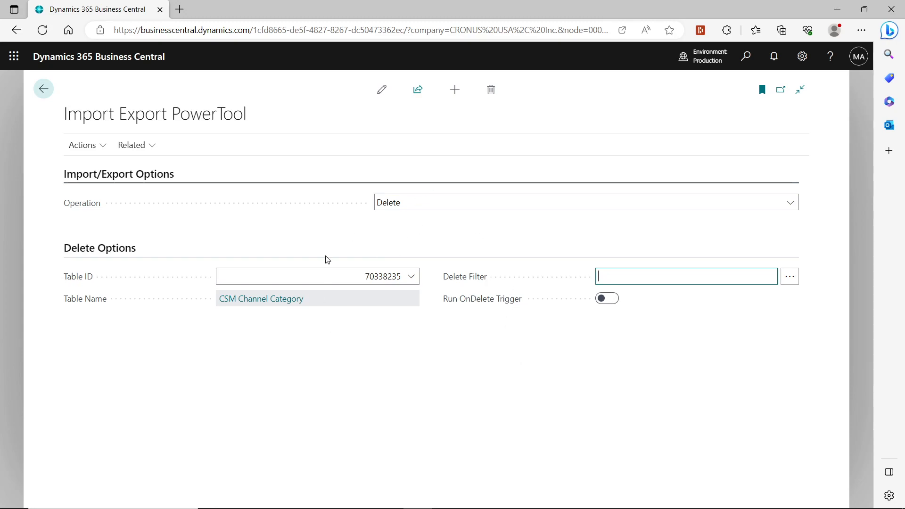
left_click(91, 152)
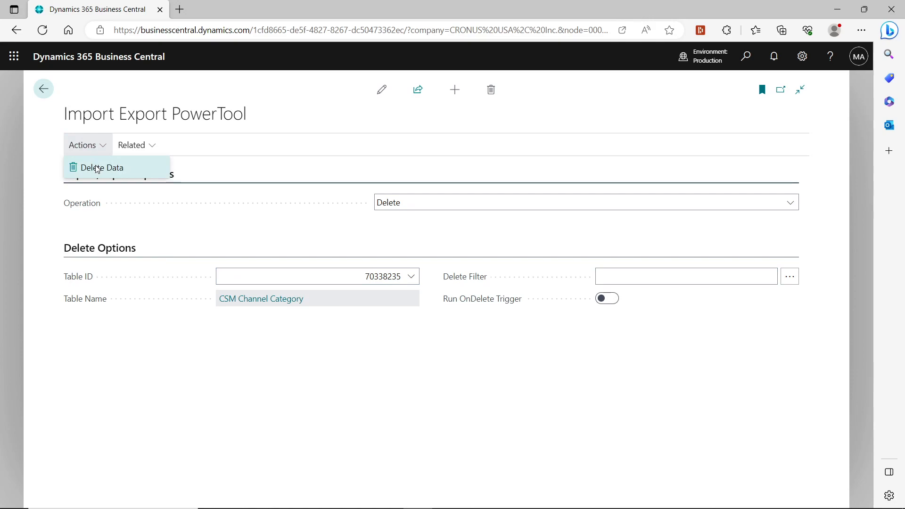
left_click(99, 167)
key("Return")
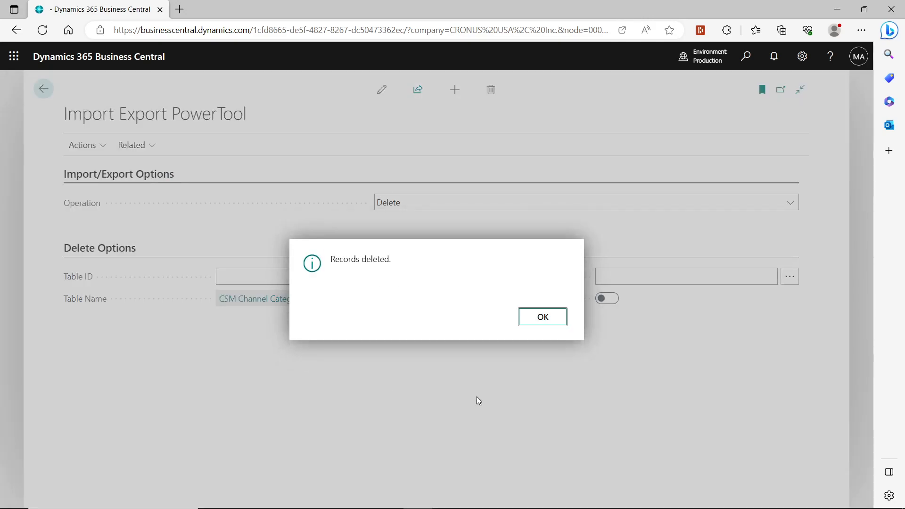
left_click(551, 322)
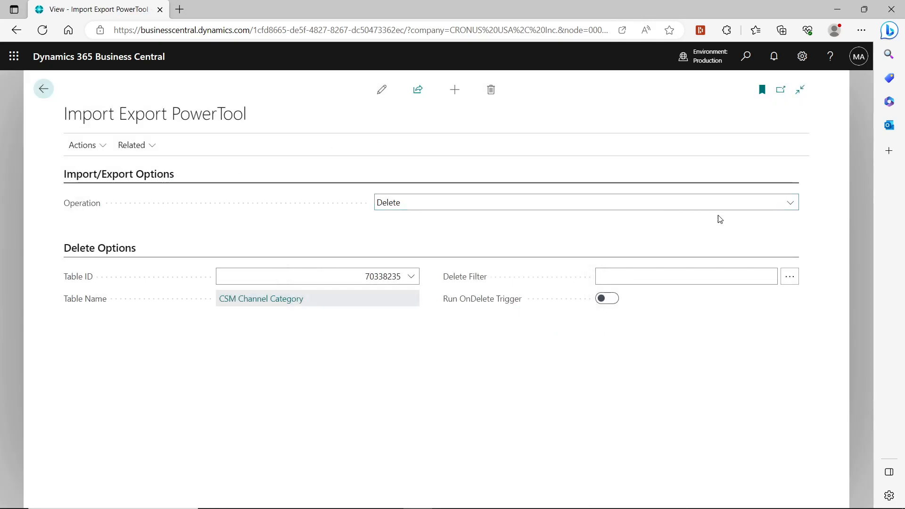
Search for and open the CSM Channel Categories list to check it after deletion, then go back
left_click(743, 61)
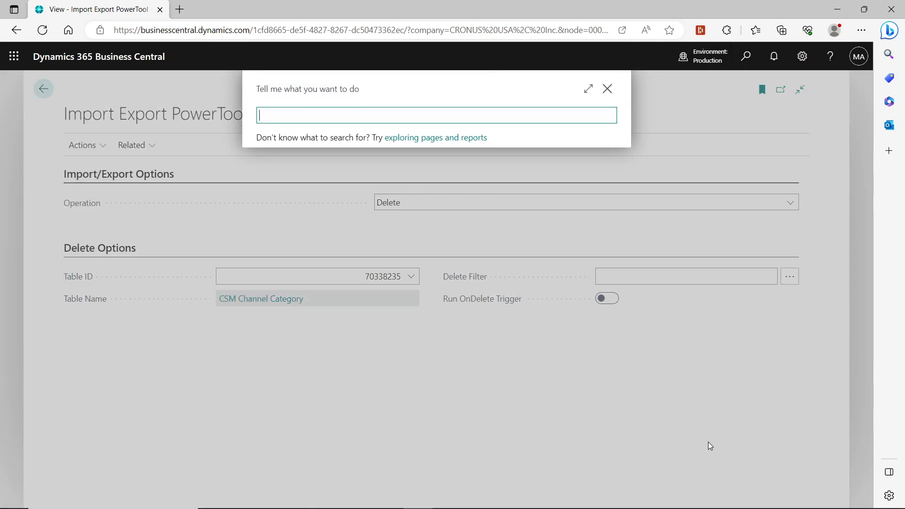
type("channel")
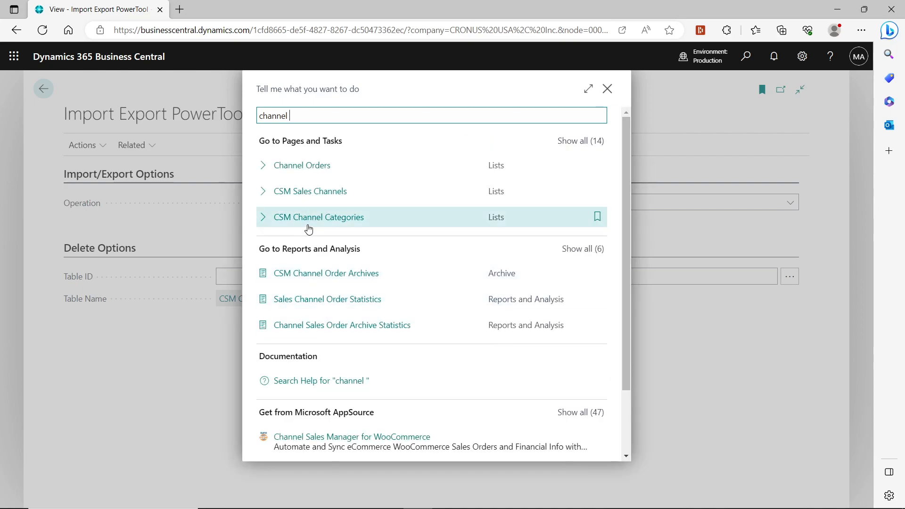
left_click(308, 221)
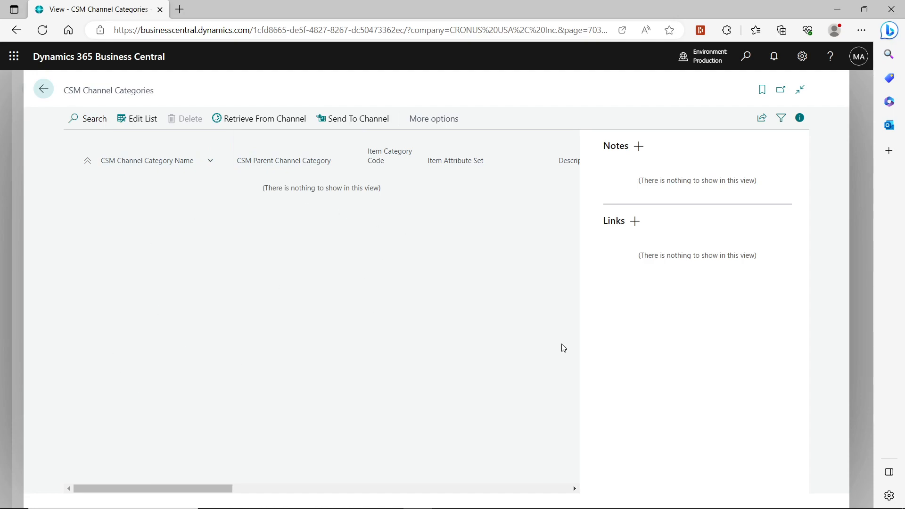
left_click(43, 89)
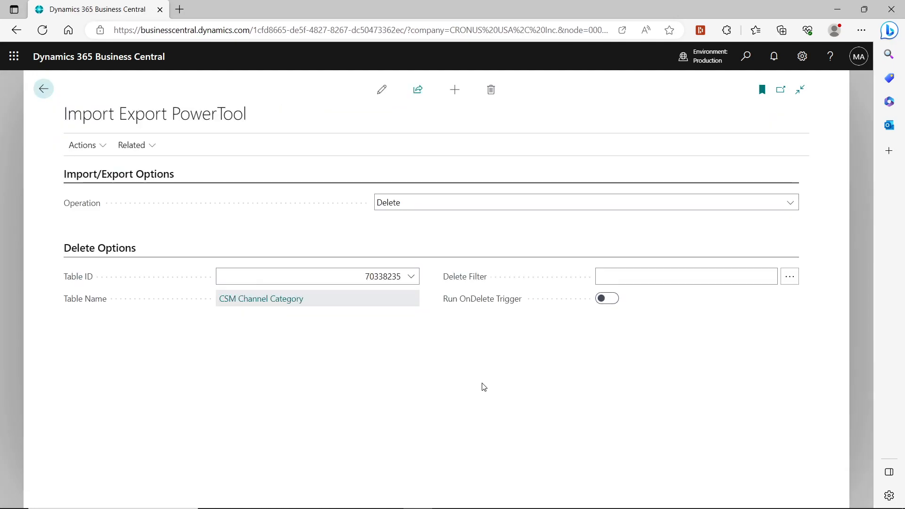